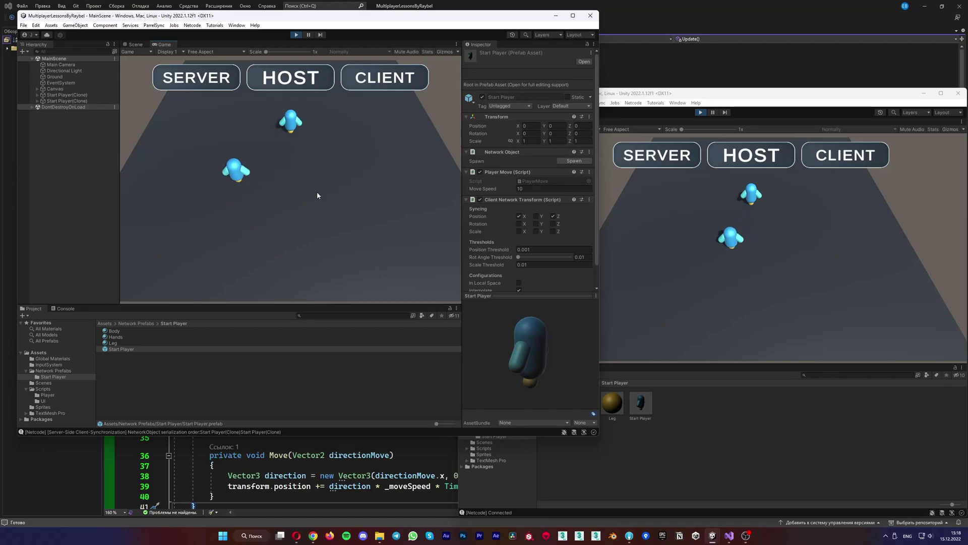
Step: Set the Client Network Transform's Rot Angle Threshold to 0.01 on the Start Player prefab
left_click(800, 217)
key("s")
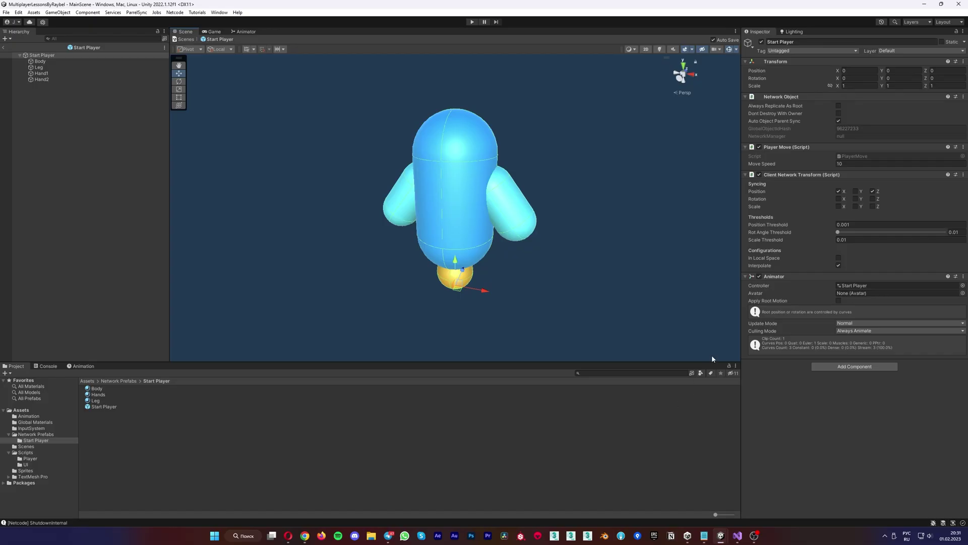
left_click_drag(838, 232, 860, 234)
type("0.01")
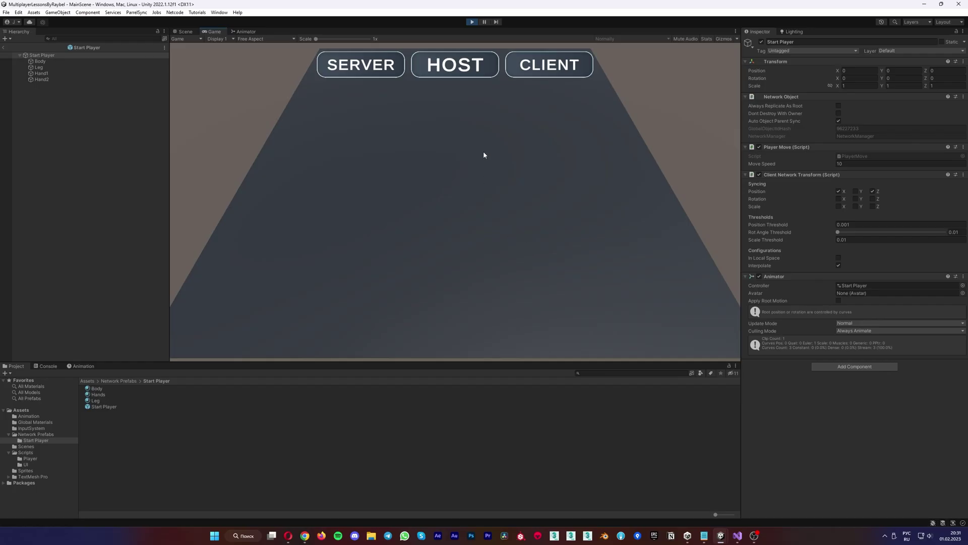
Step: Start as host, move the player left, and inspect the Animation tab's Rotation keyframes
left_click(468, 73)
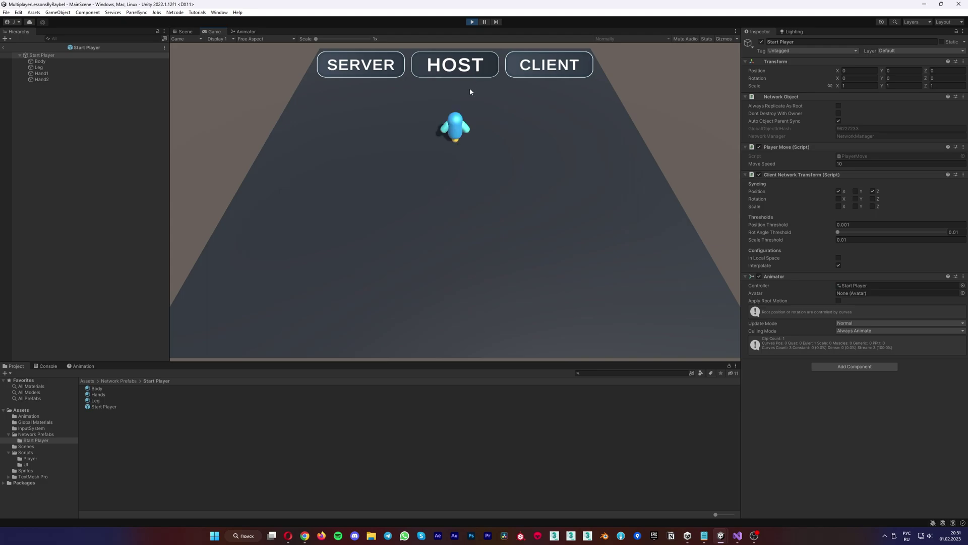
key("a")
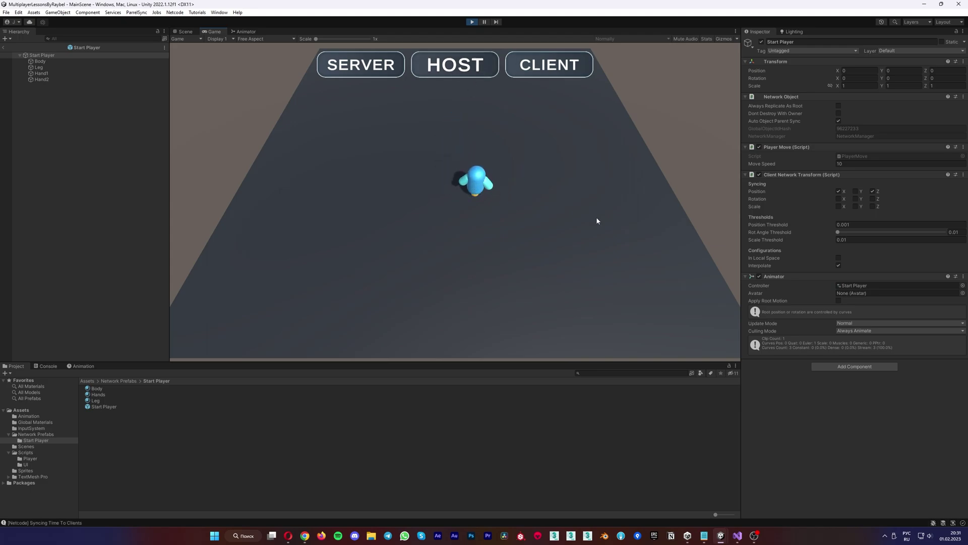
key("a")
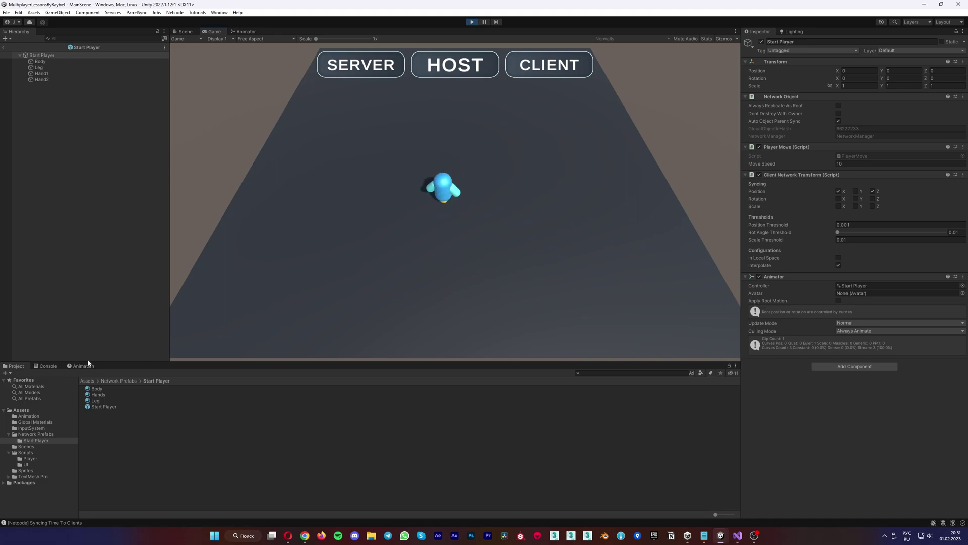
left_click(81, 366)
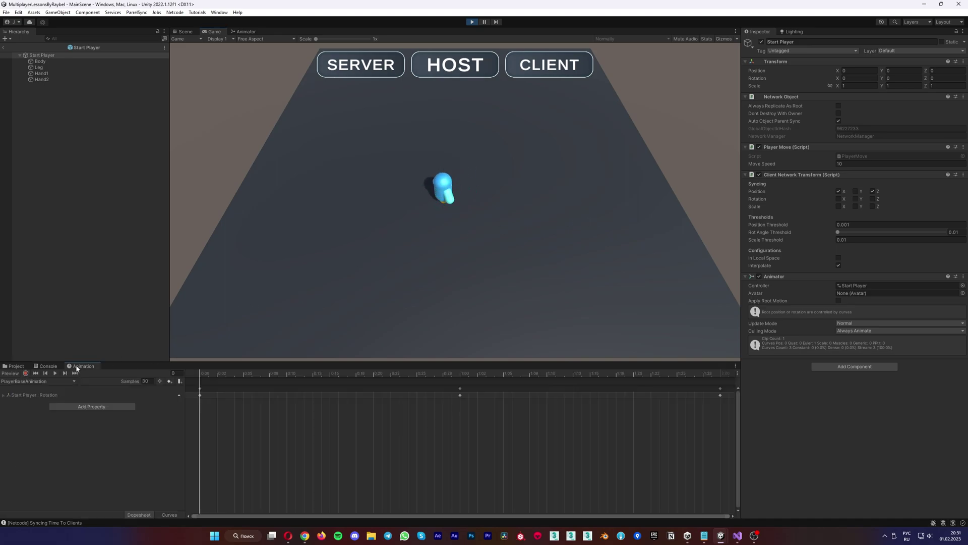
left_click(4, 395)
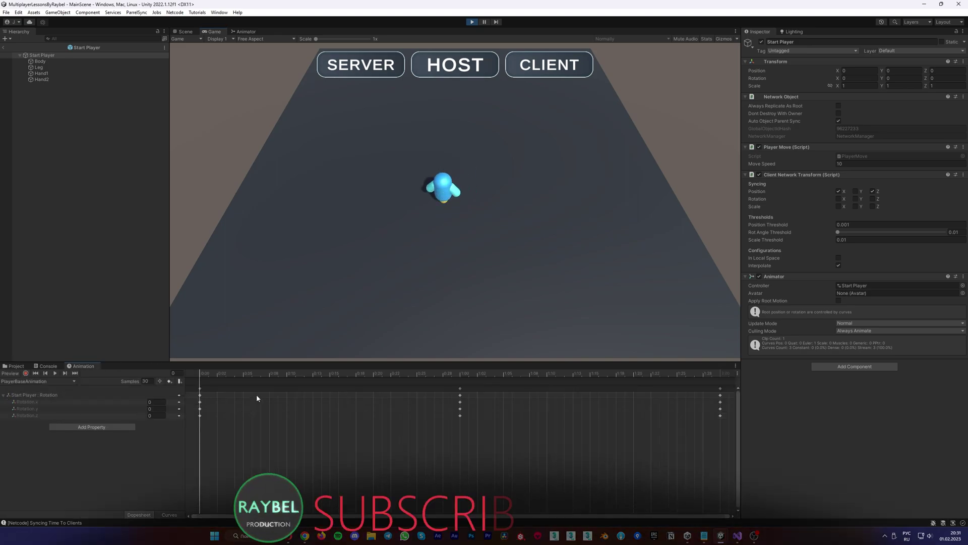
left_click(10, 366)
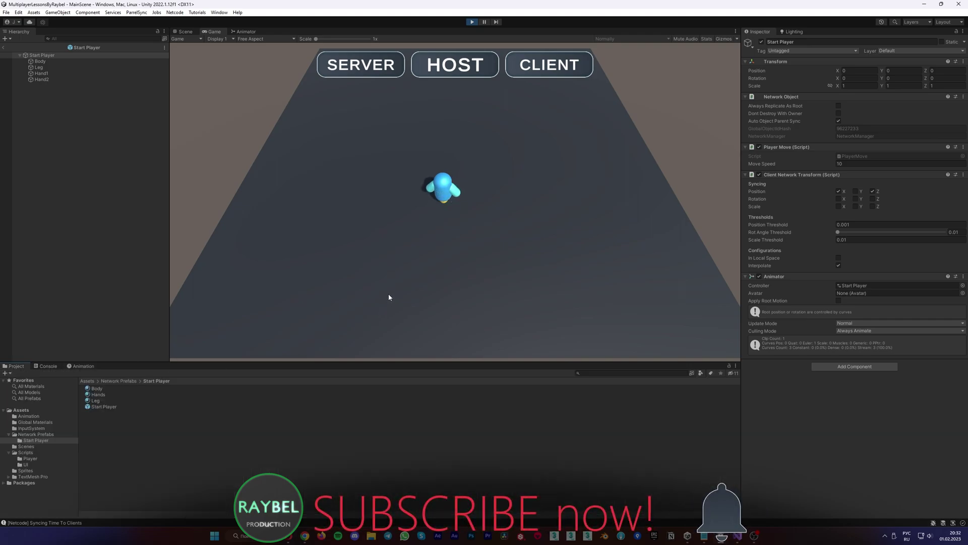
Step: Walk the player around the field with WASD, then exit Play mode
left_click(440, 210)
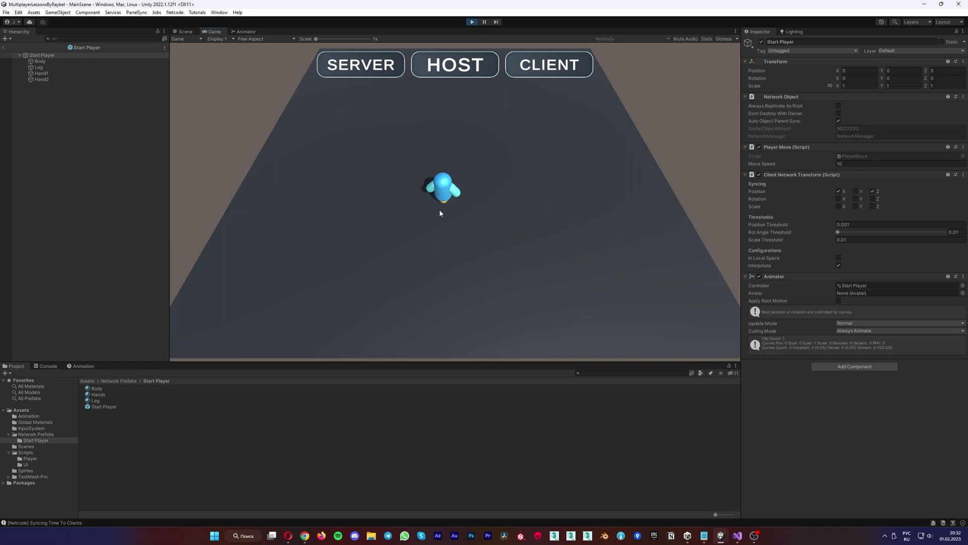
key("d")
key("a")
key("d")
key("s")
key("a")
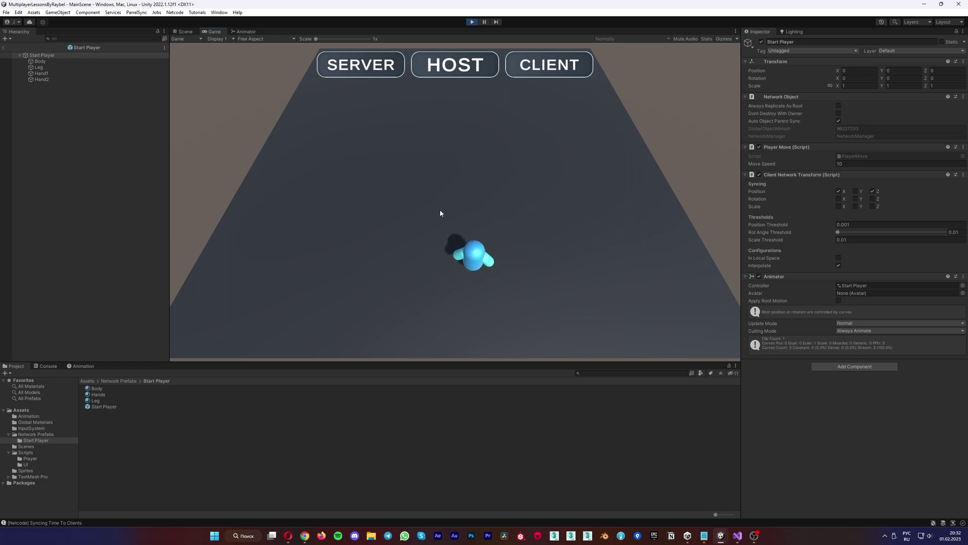
key("w")
key("d")
key("a")
key("s")
key("w")
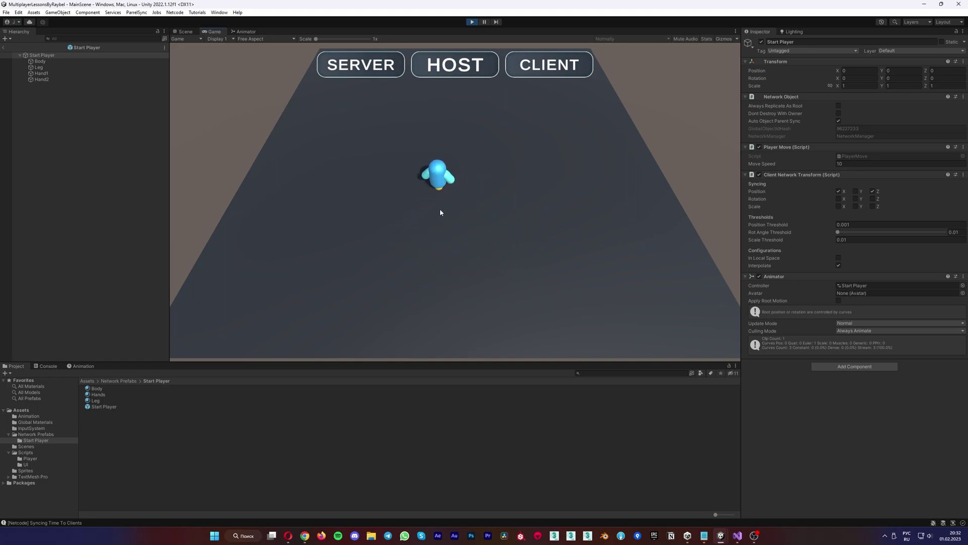
key("d")
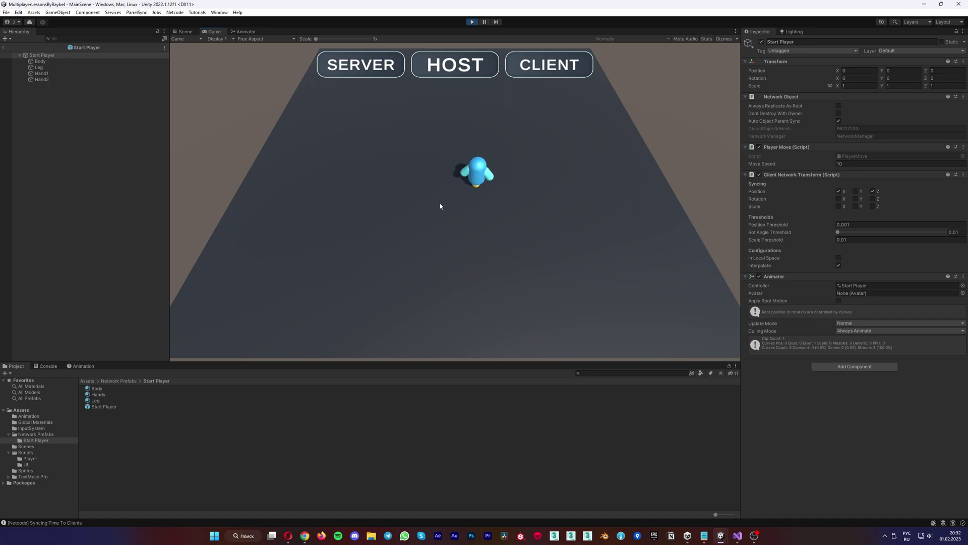
key("ctrl+p")
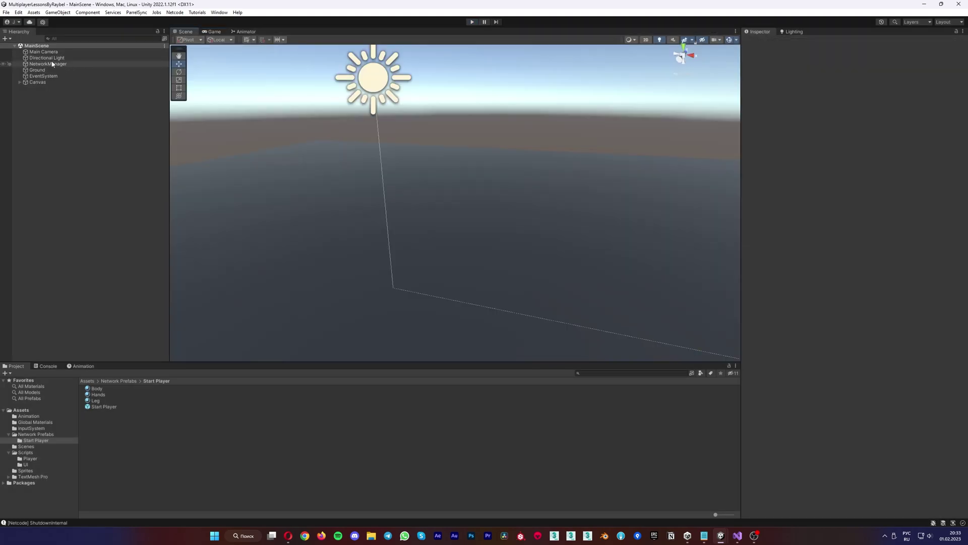
Step: Open Start Player from the NetworkManager's Player Prefab and add a Network Animator component
left_click(48, 64)
left_click(888, 124)
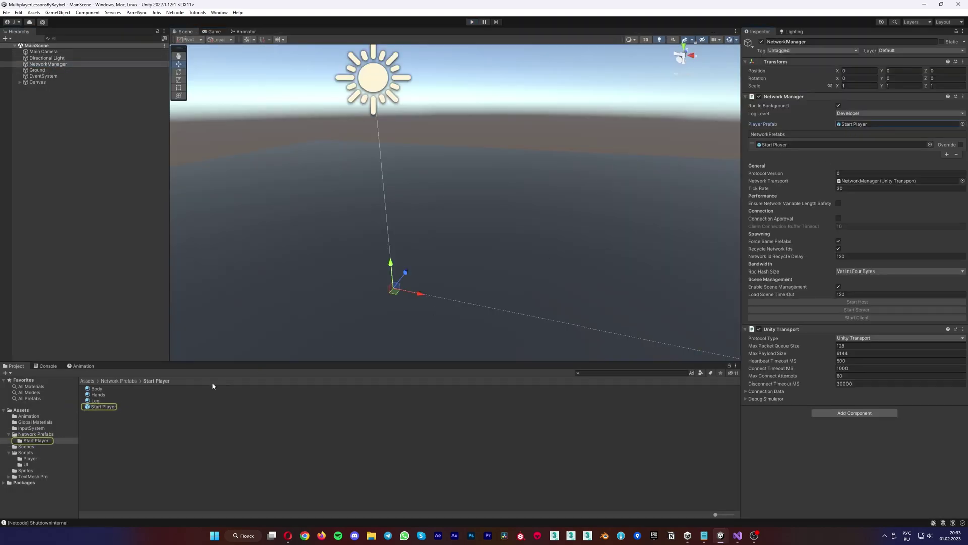
double_click(104, 407)
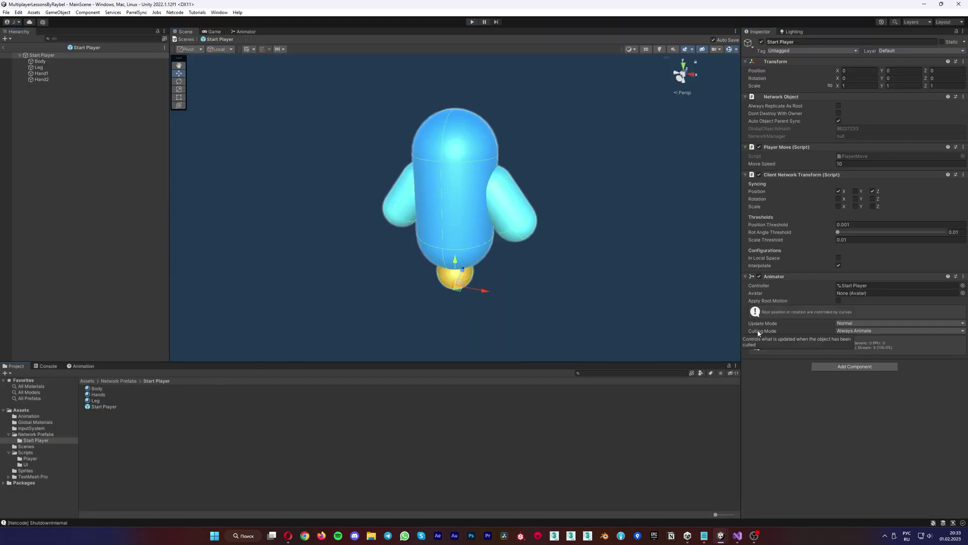
left_click(843, 368)
type("Net")
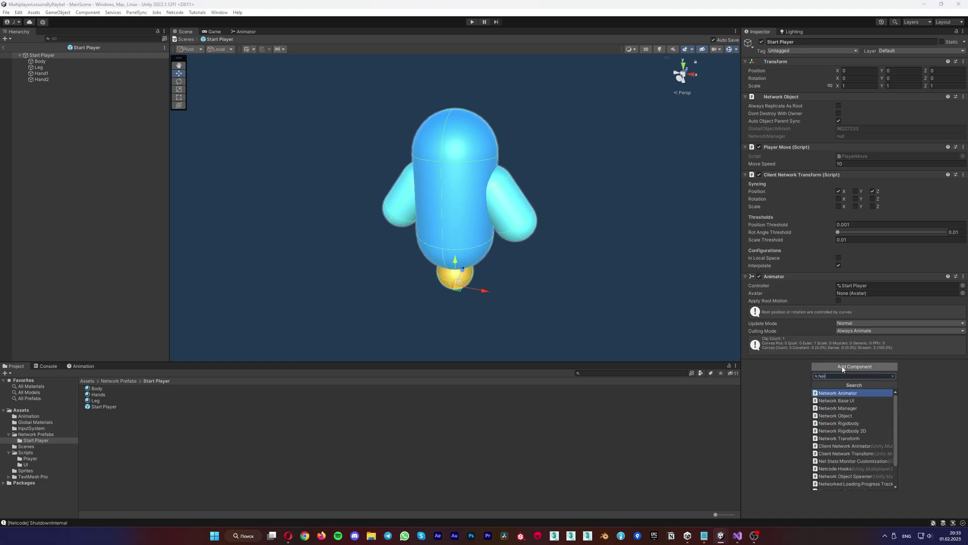
left_click(837, 393)
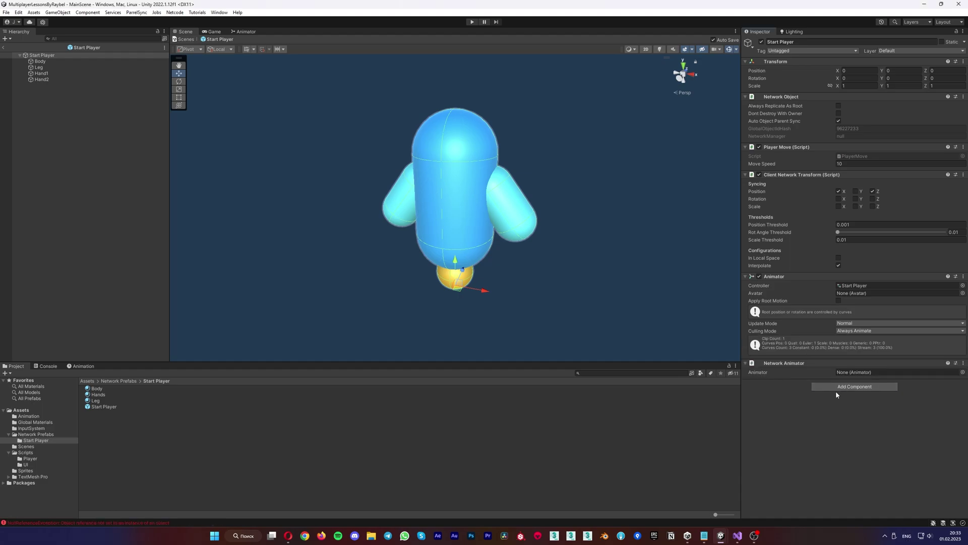
Step: Assign the Start Player's own Animator to the Network Animator's Animator field
left_click_drag(774, 277, 888, 373)
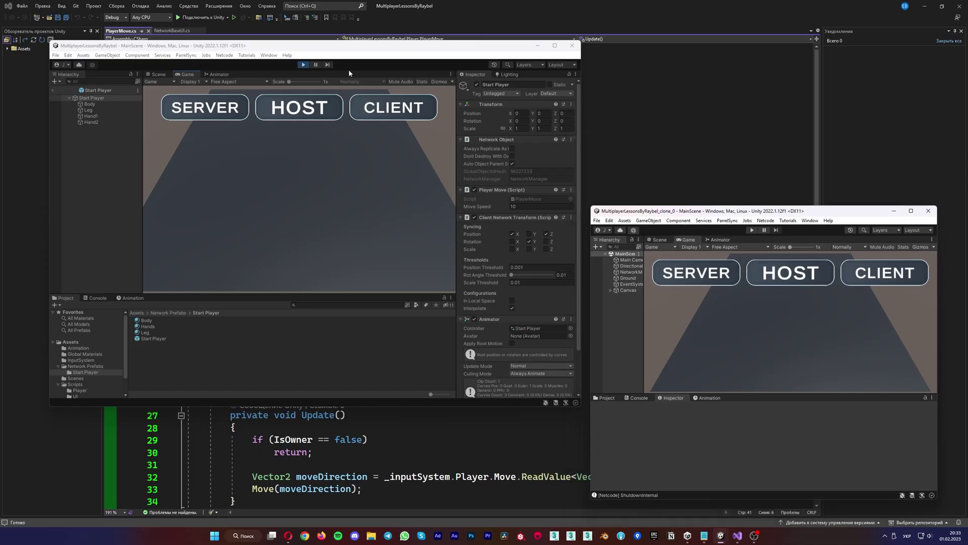
Step: Run the main editor as host and the clone as client, then move the player
left_click(748, 230)
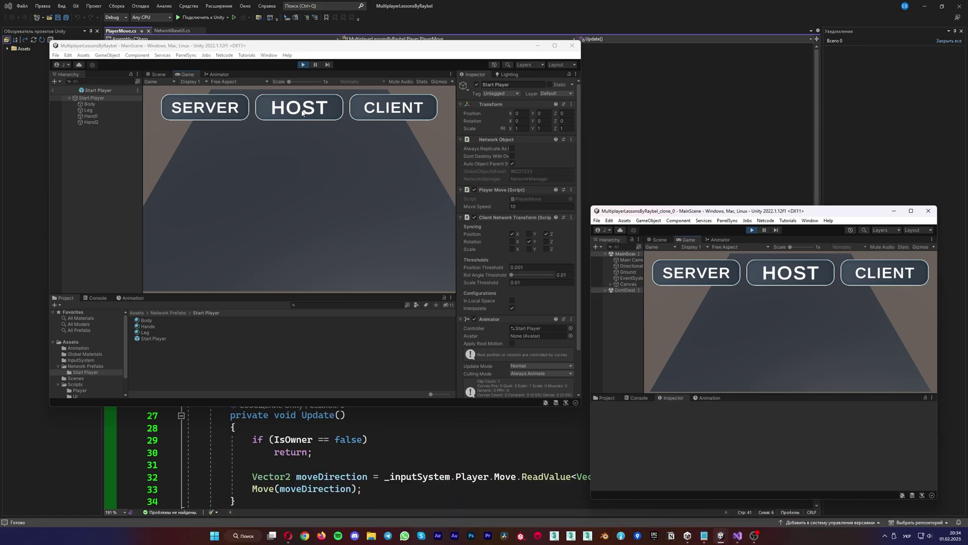
left_click(302, 113)
left_click(902, 274)
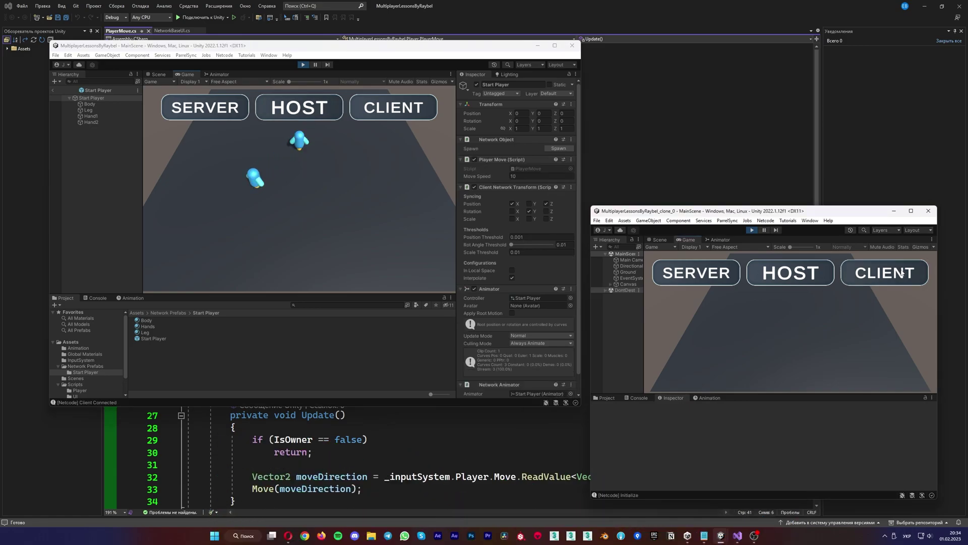
key("s")
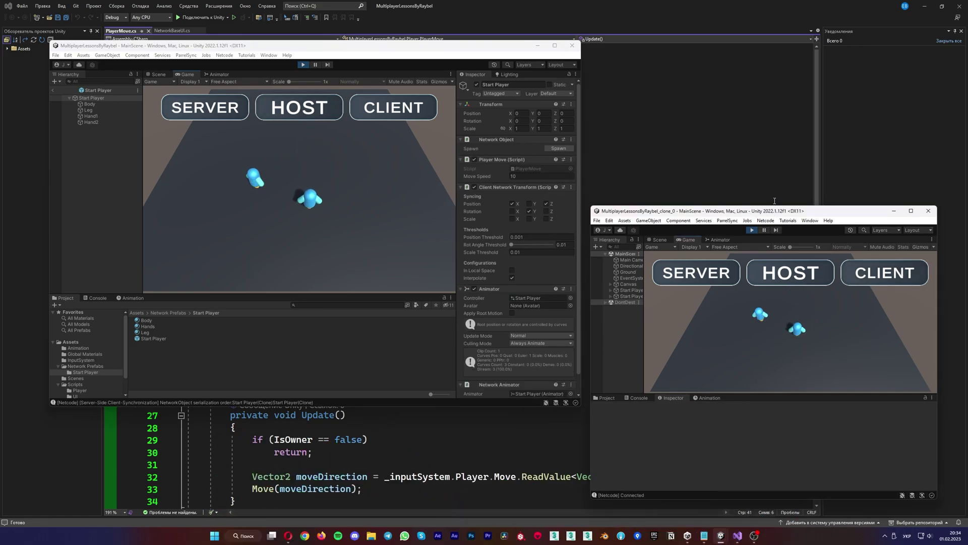
Step: Enlarge the clone's game view and stop Play mode in the main editor
left_click_drag(774, 201, 775, 117)
left_click(279, 202)
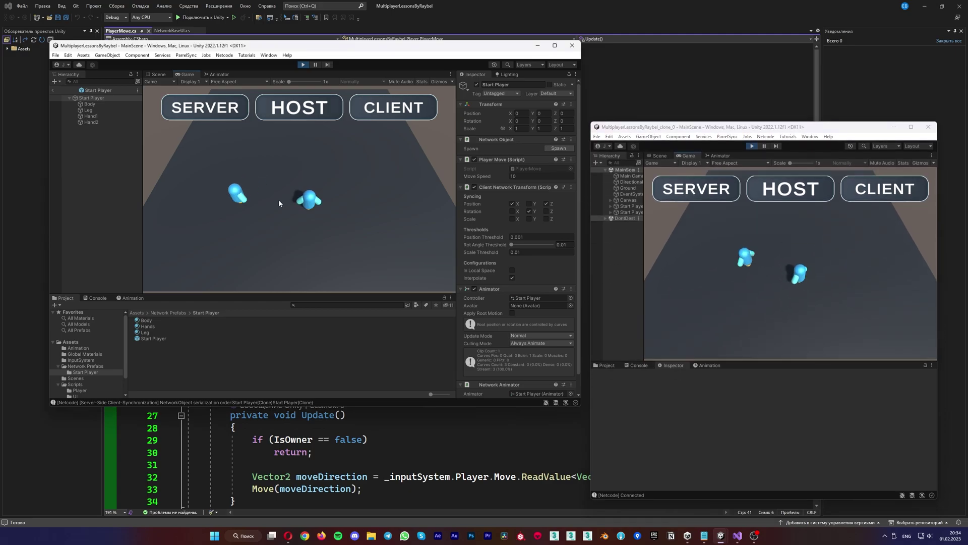
key("ctrl+p")
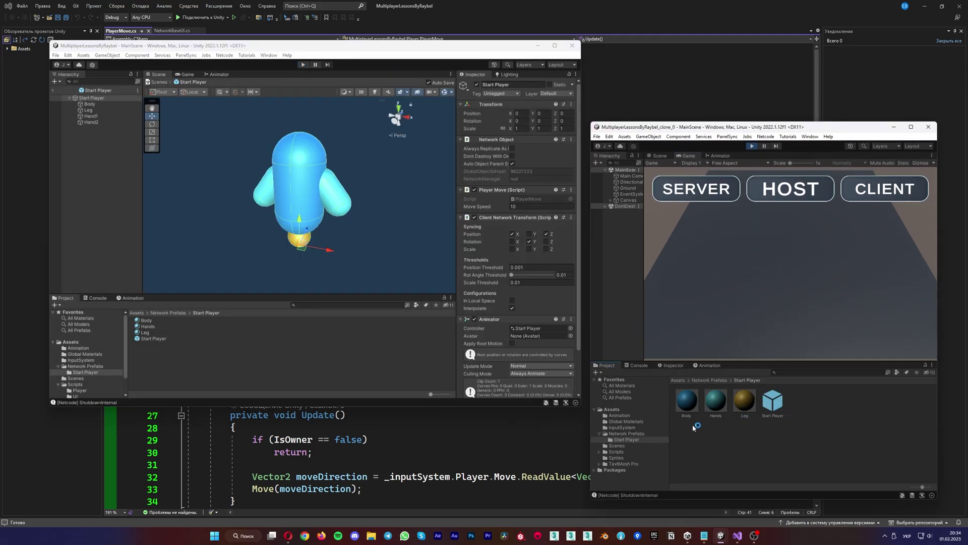
Step: Stop the clone's game and find the Start Player prefab's assigned animator controller
left_click(753, 146)
left_click(634, 415)
left_click(716, 415)
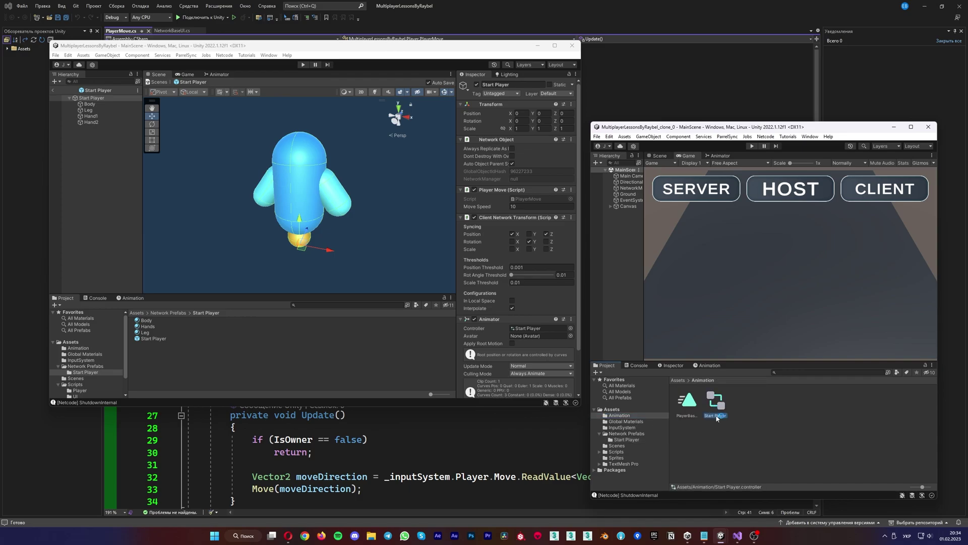
left_click(627, 439)
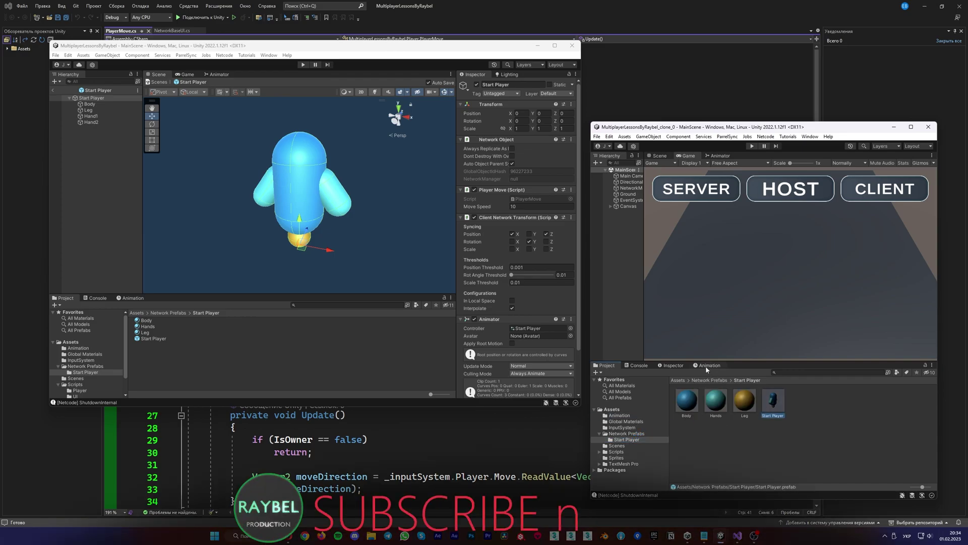
left_click(673, 365)
scroll(873, 410, "down", 5)
scroll(811, 448, "down", 8)
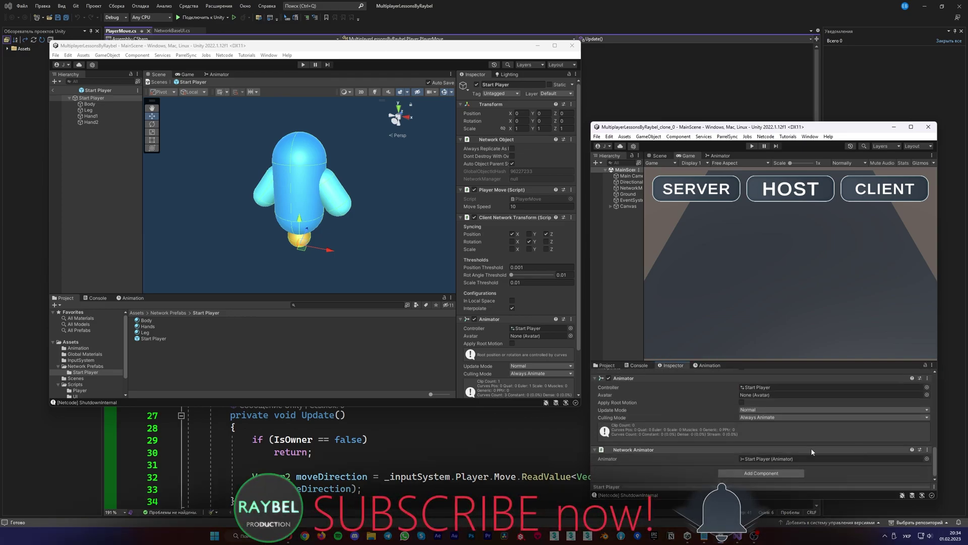
left_click(755, 391)
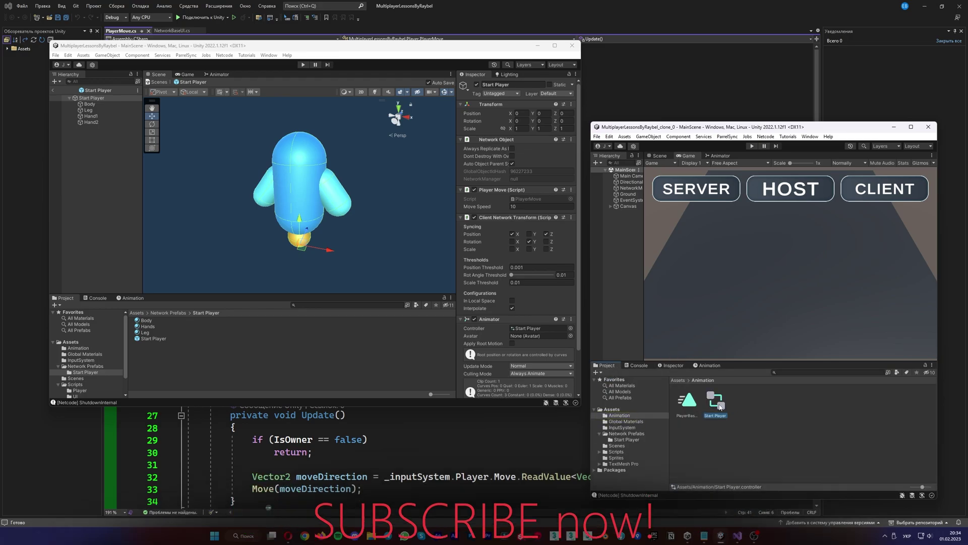
Step: Open the Start Player controller in Animator, then duplicate it and delete the copy
double_click(716, 402)
left_click(656, 156)
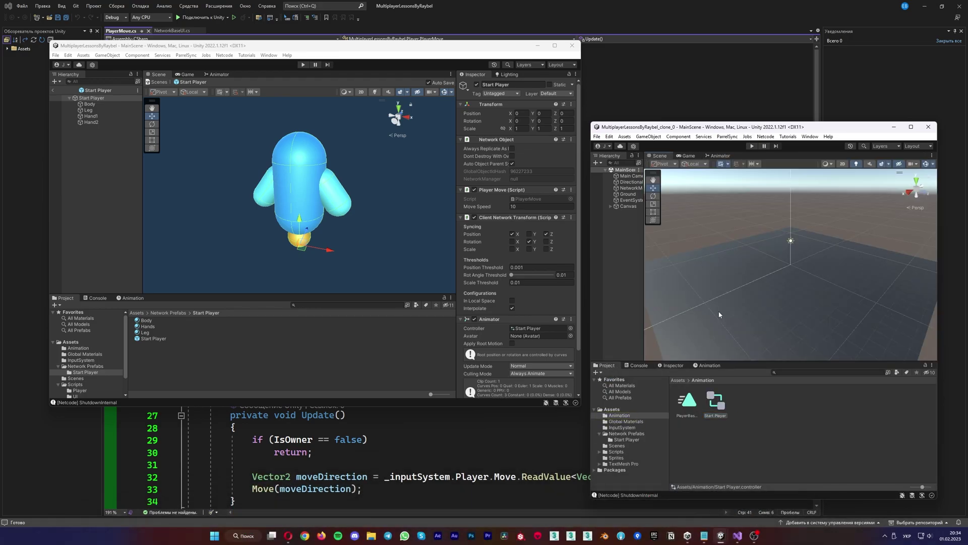
key("ctrl+d")
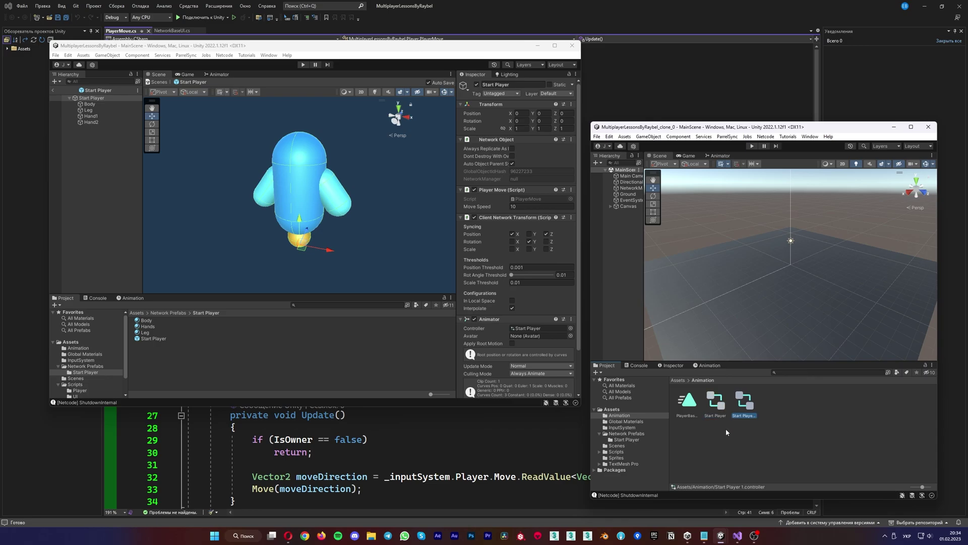
key("Delete")
left_click(779, 334)
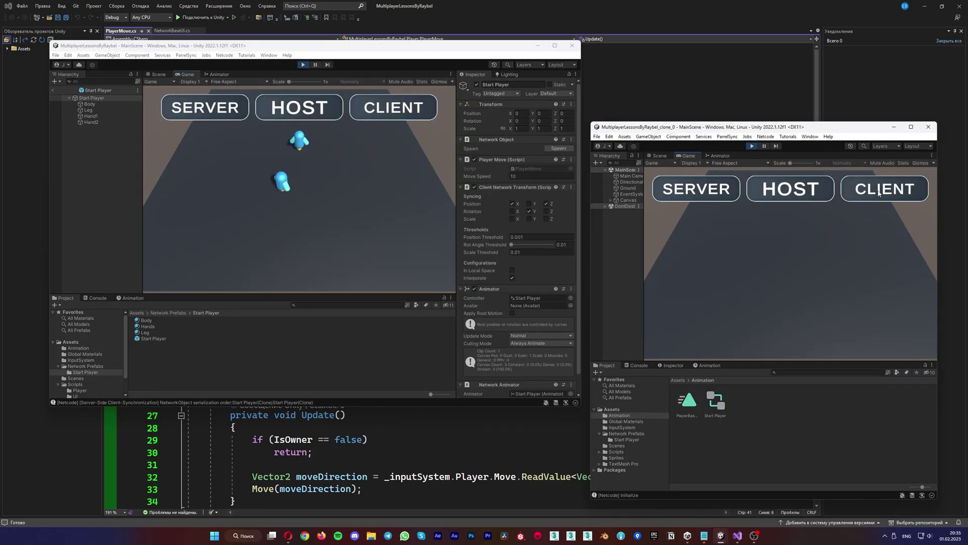
Step: Join the clone as client and move the player capsule left and right to test syncing
key("s")
left_click(300, 210)
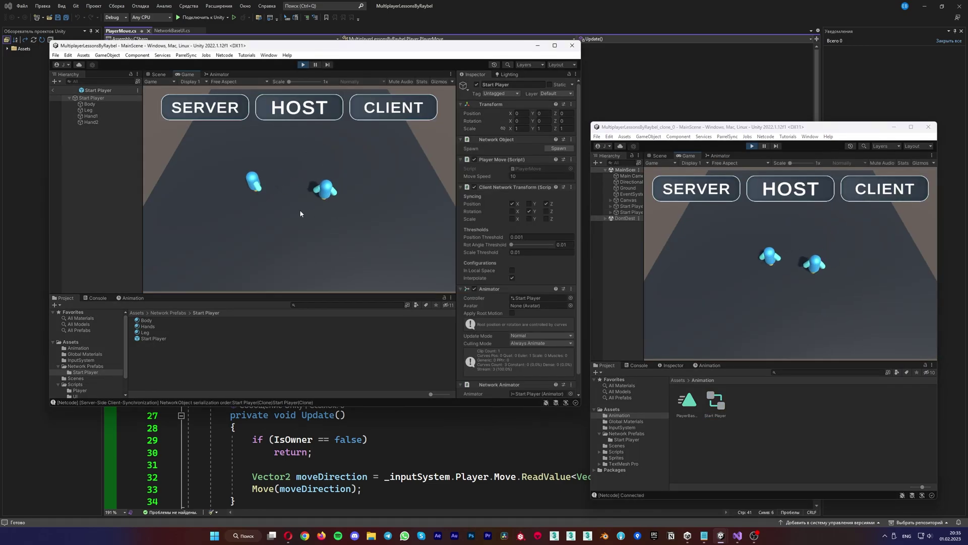
key("a")
key("d")
key("a")
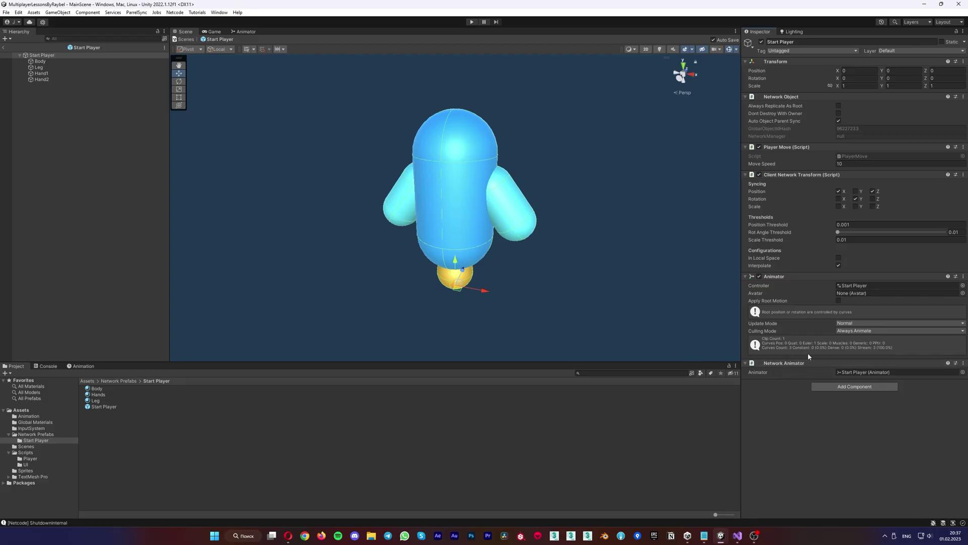
Step: Remove and re-add Network Animator, linking its Animator field to the prefab's Animator
left_click(963, 363)
left_click(903, 381)
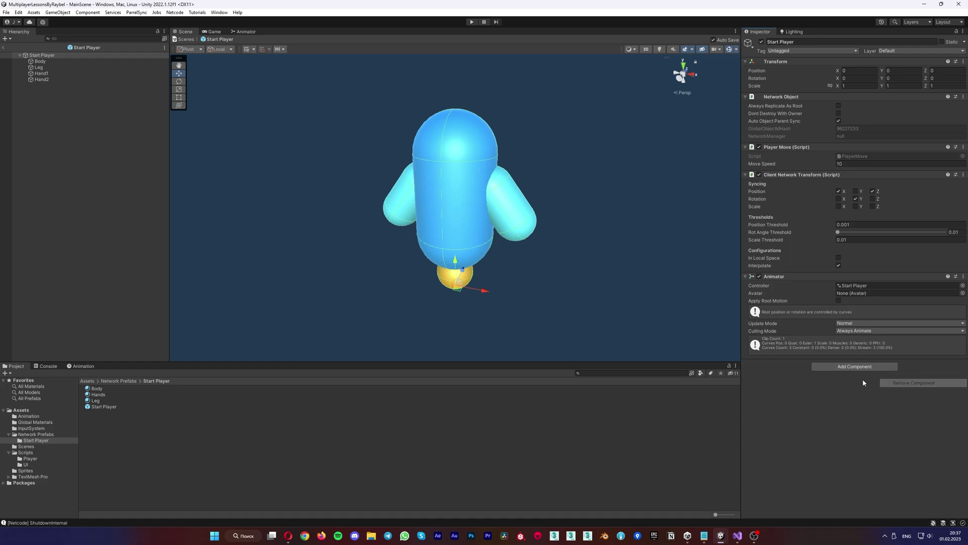
left_click(855, 366)
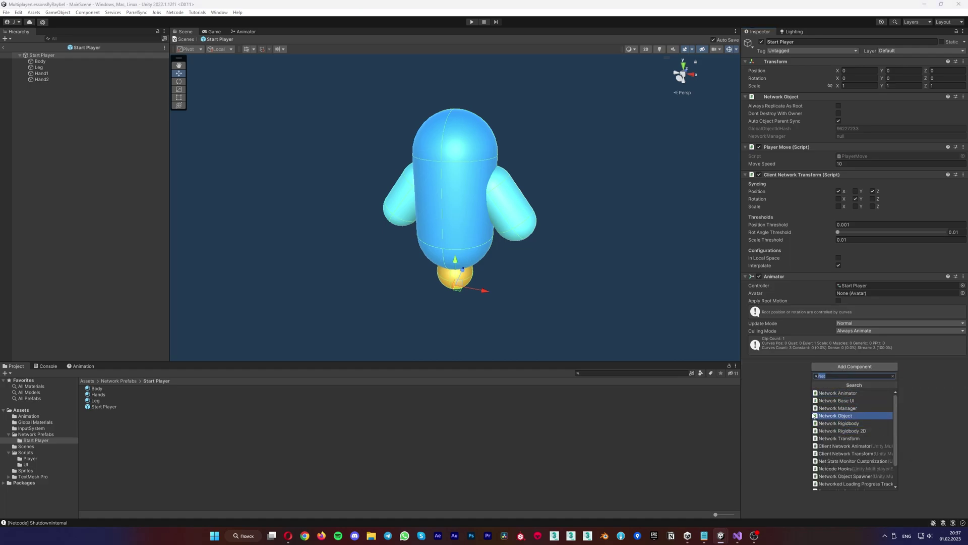
left_click(789, 386)
left_click(854, 366)
left_click(839, 393)
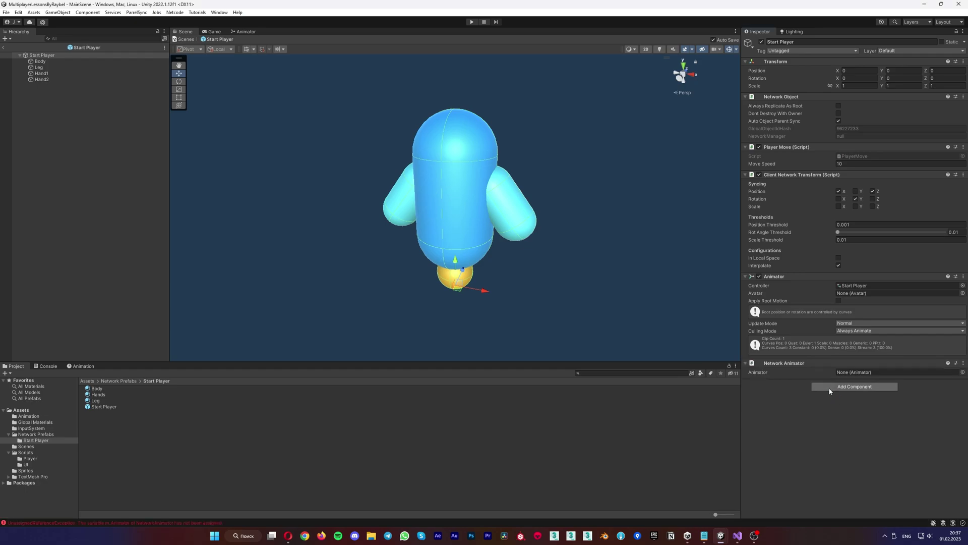
left_click_drag(779, 281, 858, 373)
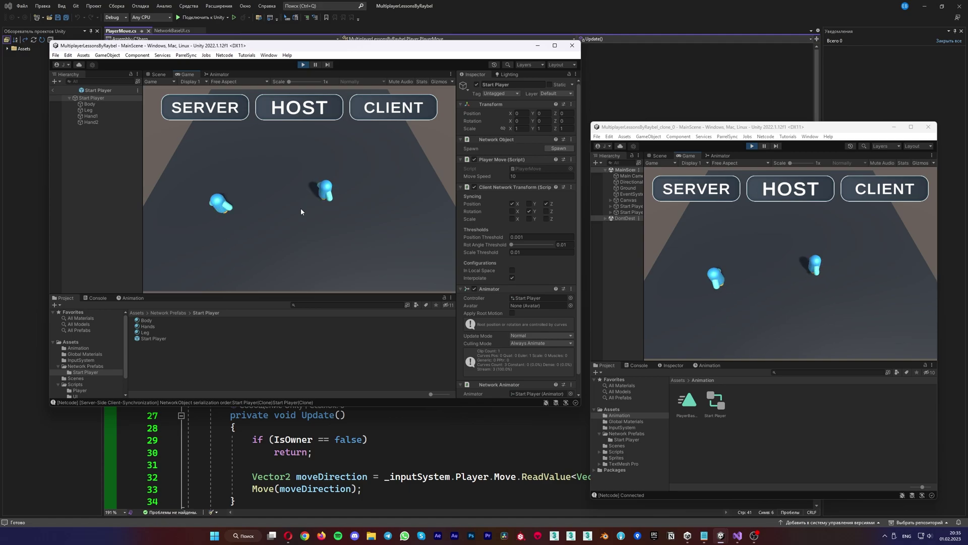
Step: Walk the player capsule around with WASD, confirming the host and client views mirror it
key("d")
key("s")
key("a")
key("w")
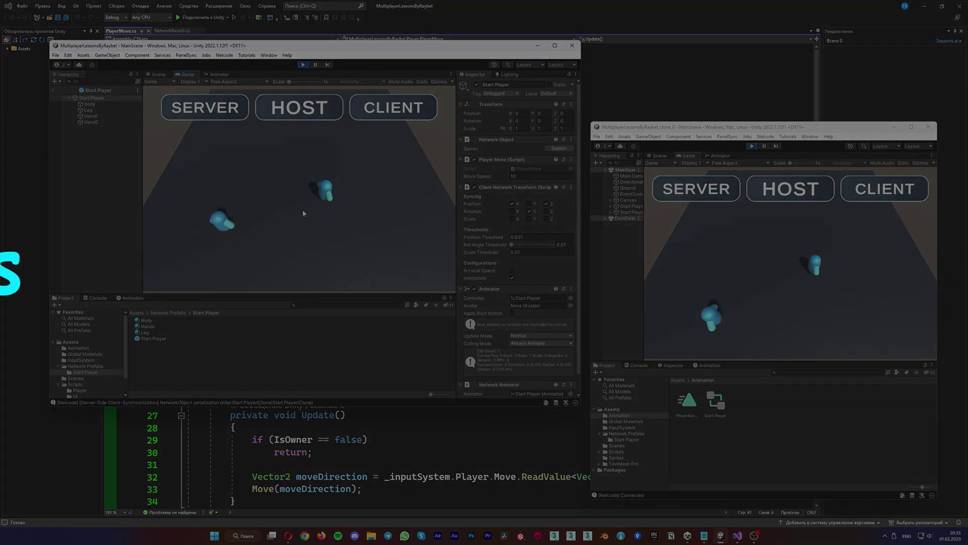
key("a")
key("w")
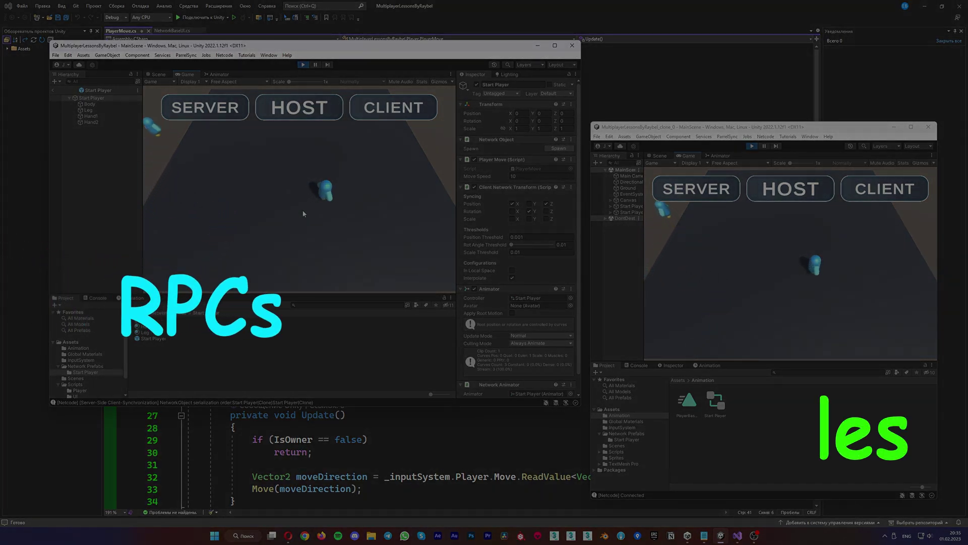
key("d")
key("d")
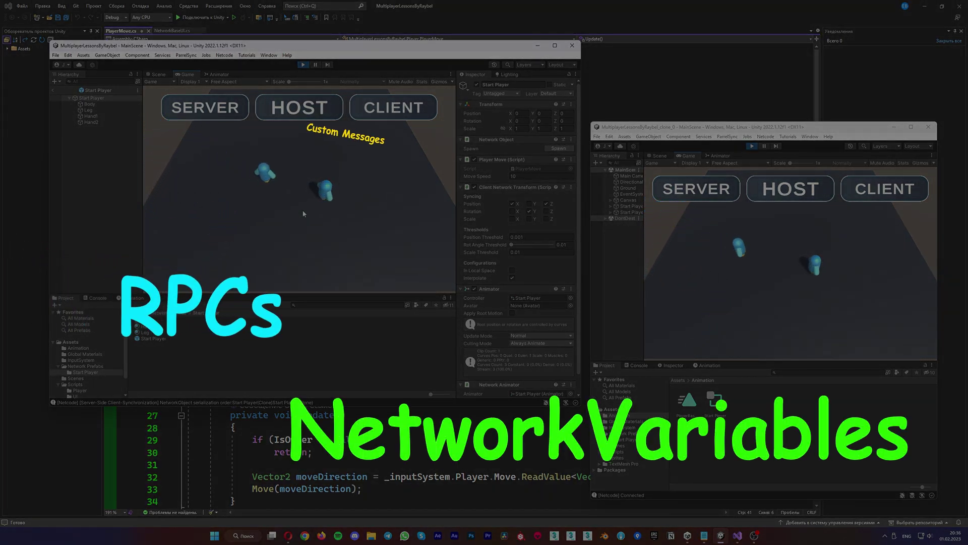
key("s")
key("a")
key("w")
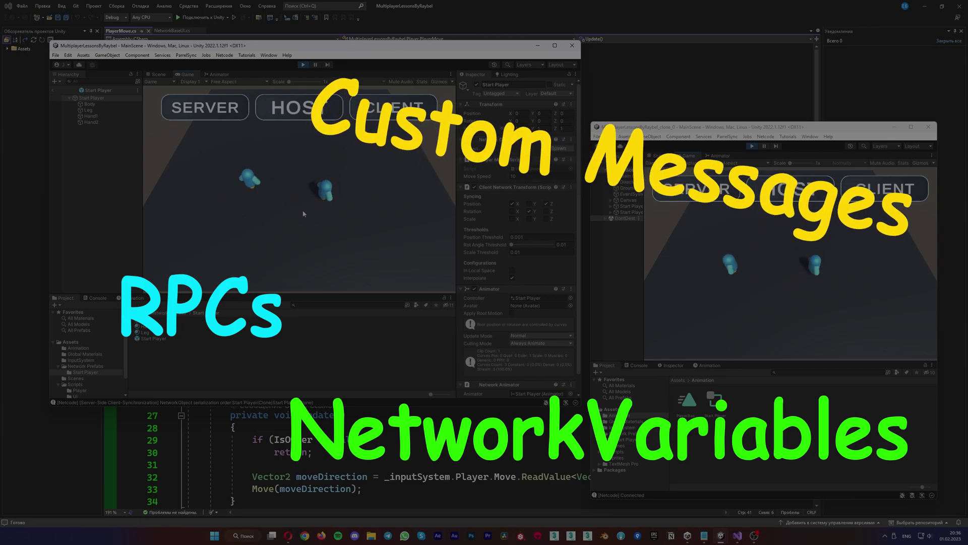
key("d")
key("a")
key("s")
key("d")
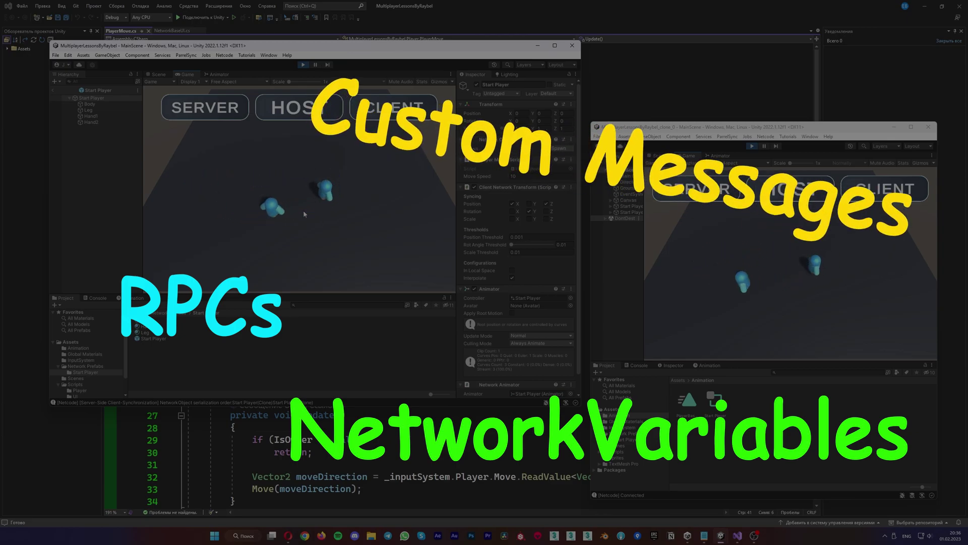
left_click(730, 269)
key("a")
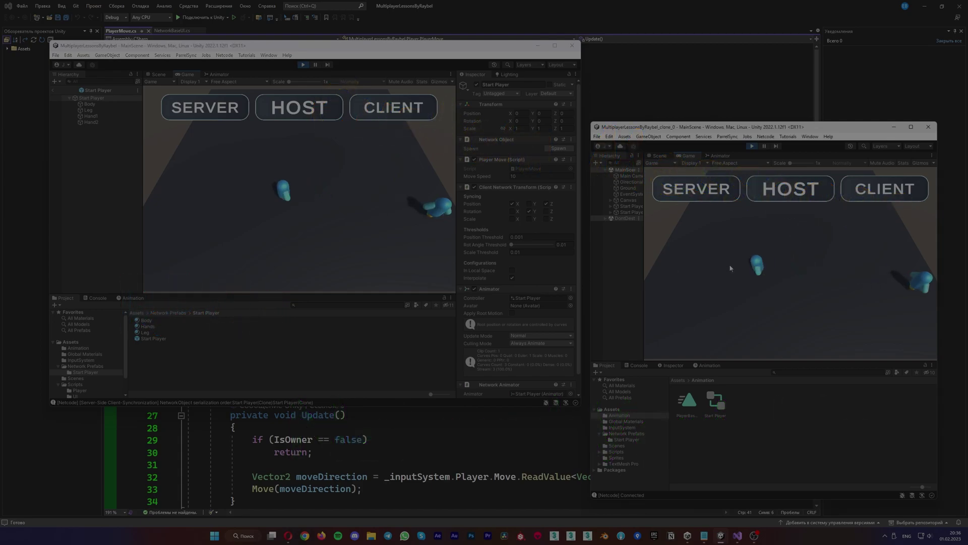